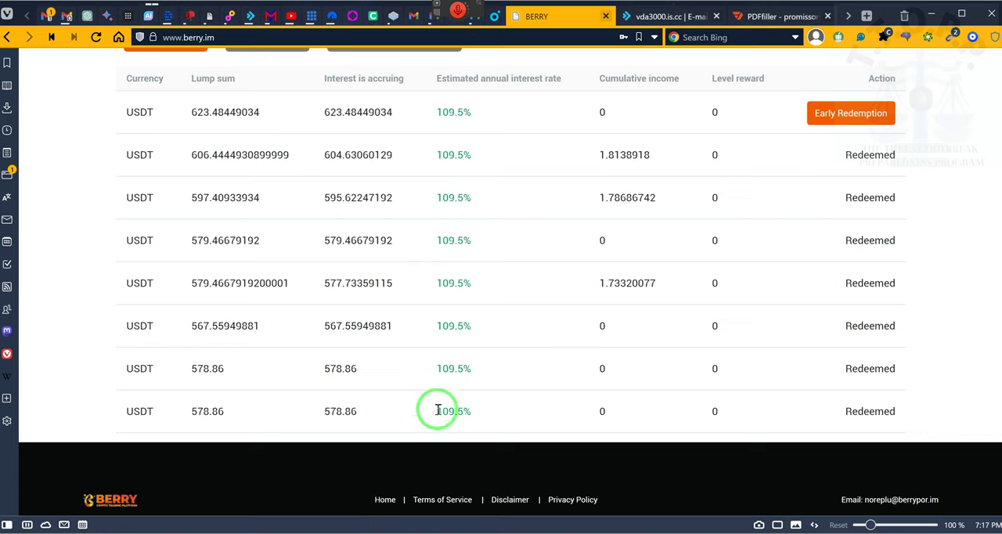
{"action": "scroll", "coordinate": [470, 349], "scroll_direction": "up", "scroll_amount": 2}
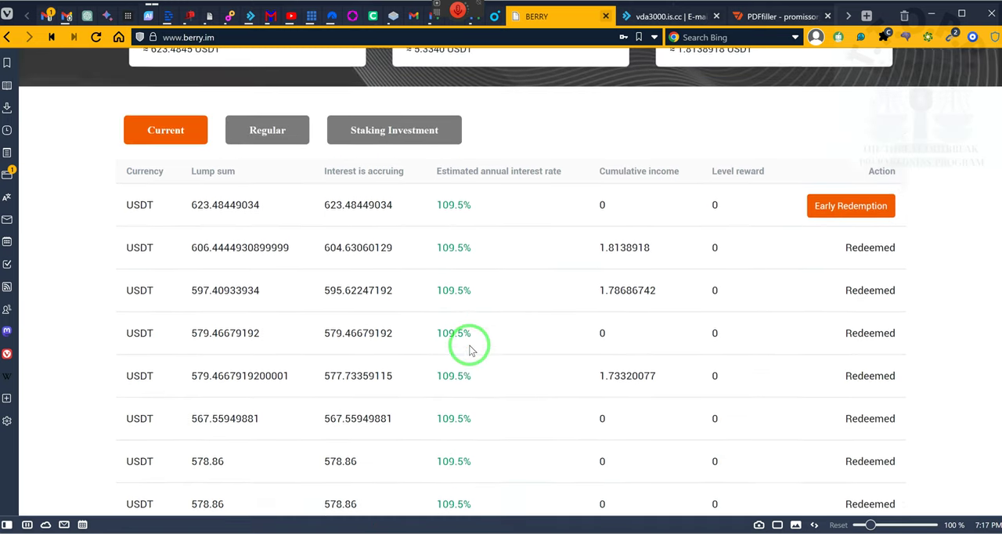
{"action": "scroll", "coordinate": [470, 350], "scroll_direction": "down", "scroll_amount": 2}
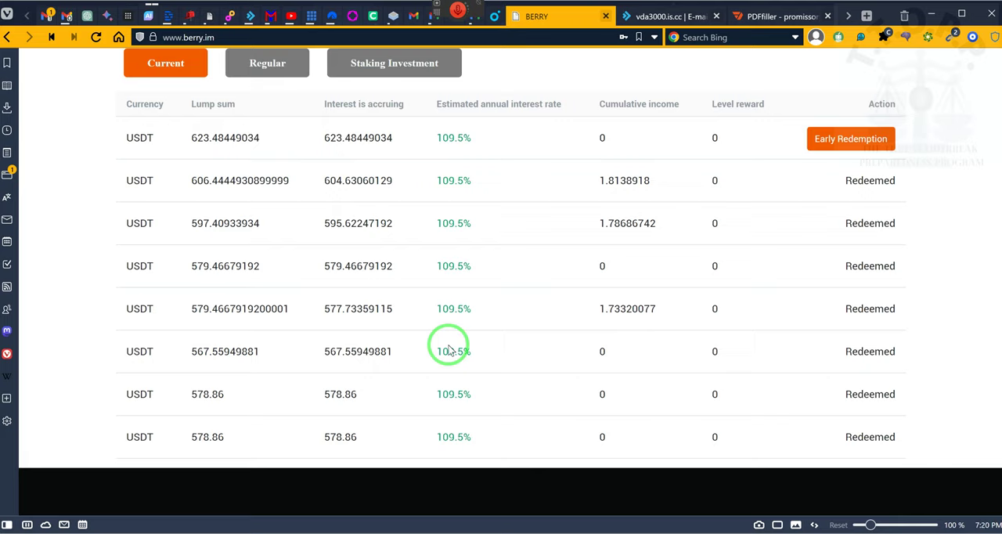
{"action": "left_click_drag", "start_coordinate": [448, 349], "coordinate": [355, 364]}
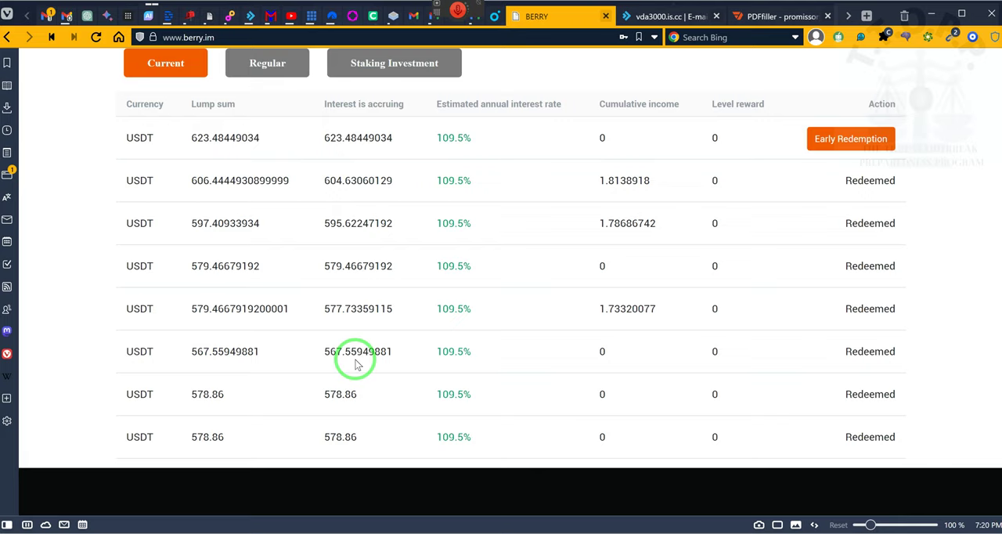
{"action": "left_click_drag", "start_coordinate": [355, 364], "coordinate": [246, 353]}
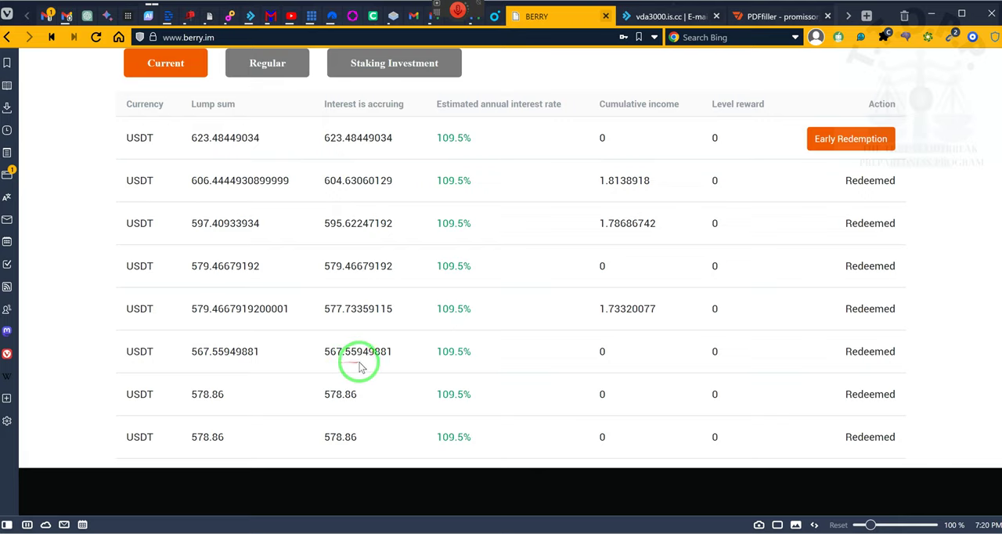
{"action": "mouse_move", "coordinate": [360, 367]}
{"action": "left_mouse_down"}
{"action": "mouse_move", "coordinate": [341, 411]}
{"action": "mouse_move", "coordinate": [339, 324]}
{"action": "mouse_move", "coordinate": [319, 396]}
{"action": "mouse_move", "coordinate": [180, 320]}
{"action": "mouse_move", "coordinate": [514, 333]}
{"action": "mouse_move", "coordinate": [648, 298]}
{"action": "mouse_move", "coordinate": [657, 305]}
{"action": "mouse_move", "coordinate": [230, 329]}
{"action": "left_mouse_up"}
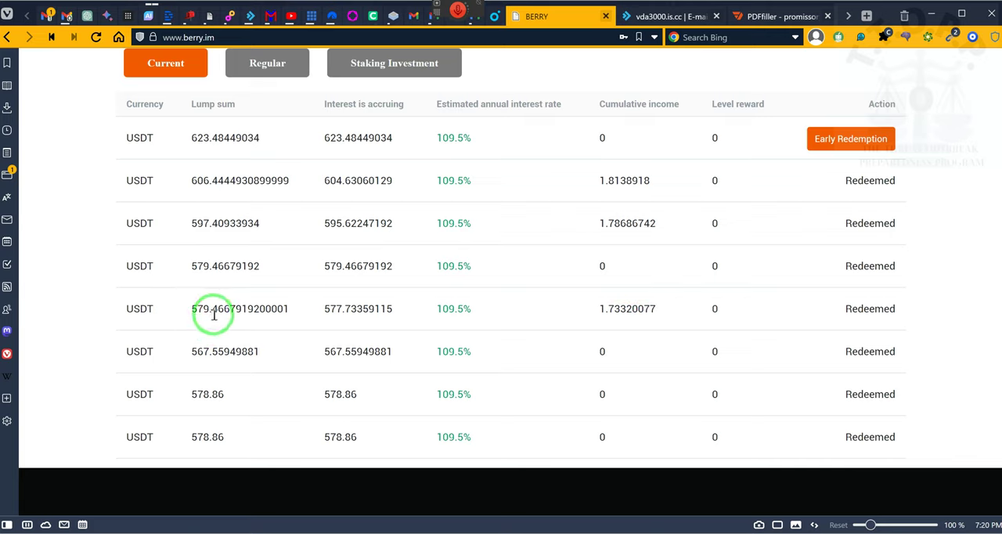
{"action": "mouse_move", "coordinate": [200, 314]}
{"action": "left_mouse_down"}
{"action": "mouse_move", "coordinate": [365, 369]}
{"action": "mouse_move", "coordinate": [198, 317]}
{"action": "mouse_move", "coordinate": [311, 358]}
{"action": "mouse_move", "coordinate": [371, 346]}
{"action": "mouse_move", "coordinate": [195, 306]}
{"action": "left_mouse_up"}
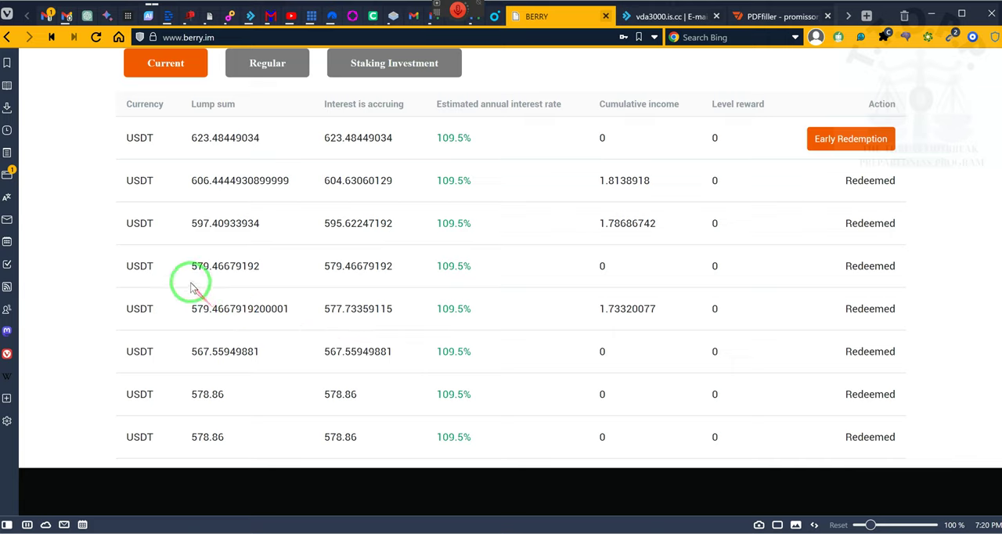
{"action": "left_click_drag", "start_coordinate": [196, 269], "coordinate": [321, 268]}
{"action": "left_click_drag", "start_coordinate": [213, 267], "coordinate": [320, 273]}
{"action": "left_click_drag", "start_coordinate": [219, 360], "coordinate": [277, 274]}
{"action": "left_click_drag", "start_coordinate": [258, 307], "coordinate": [357, 302]}
{"action": "left_click_drag", "start_coordinate": [365, 265], "coordinate": [363, 321]}
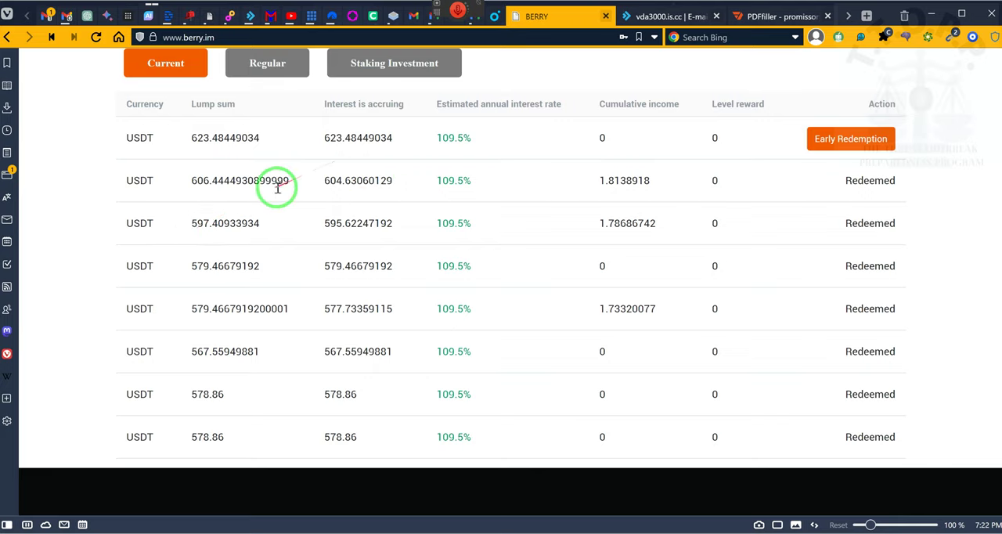
{"action": "mouse_move", "coordinate": [361, 181]}
{"action": "left_mouse_down"}
{"action": "mouse_move", "coordinate": [251, 179]}
{"action": "mouse_move", "coordinate": [344, 180]}
{"action": "left_mouse_up"}
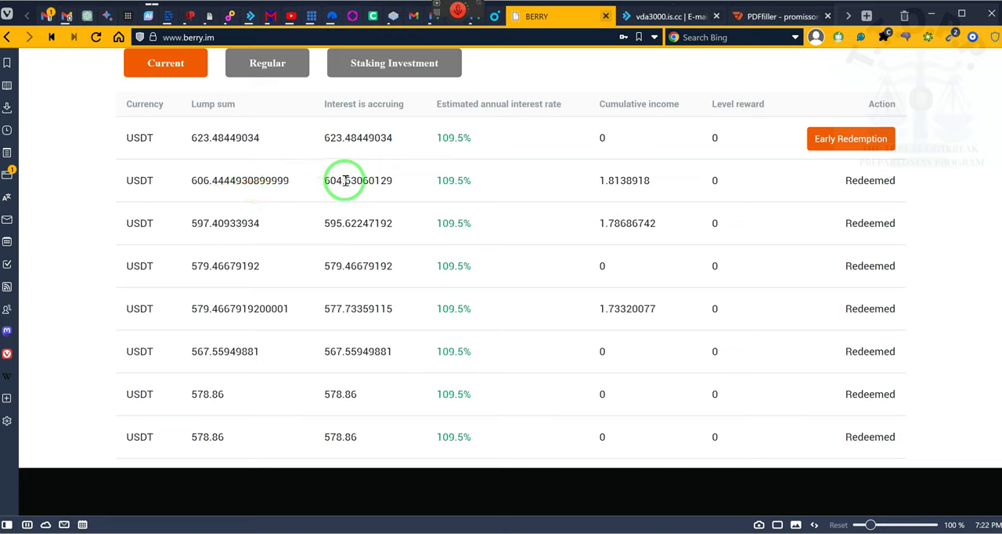
{"action": "left_click_drag", "start_coordinate": [346, 177], "coordinate": [215, 165]}
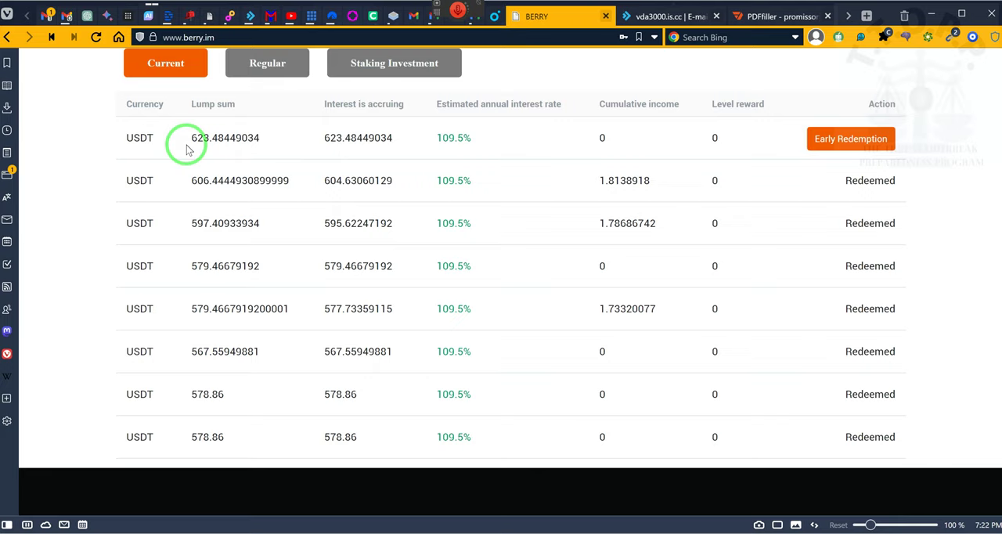
{"action": "left_click_drag", "start_coordinate": [300, 128], "coordinate": [346, 134]}
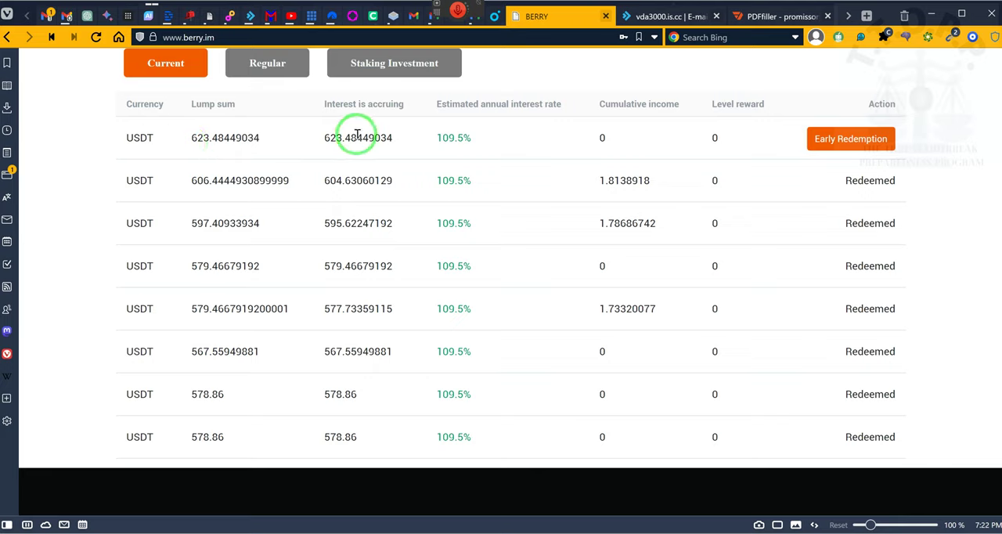
{"action": "left_click_drag", "start_coordinate": [232, 134], "coordinate": [375, 133]}
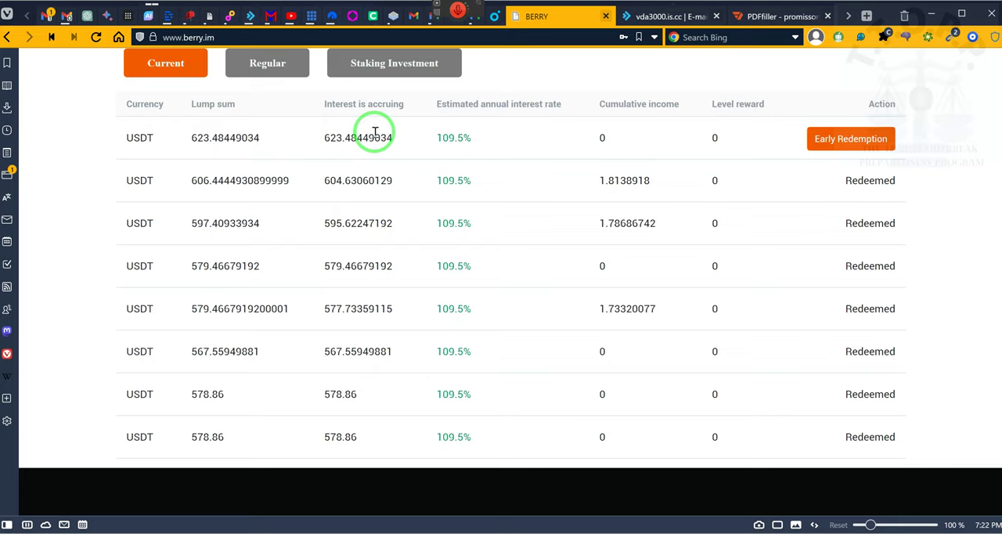
{"action": "left_click_drag", "start_coordinate": [348, 209], "coordinate": [323, 405]}
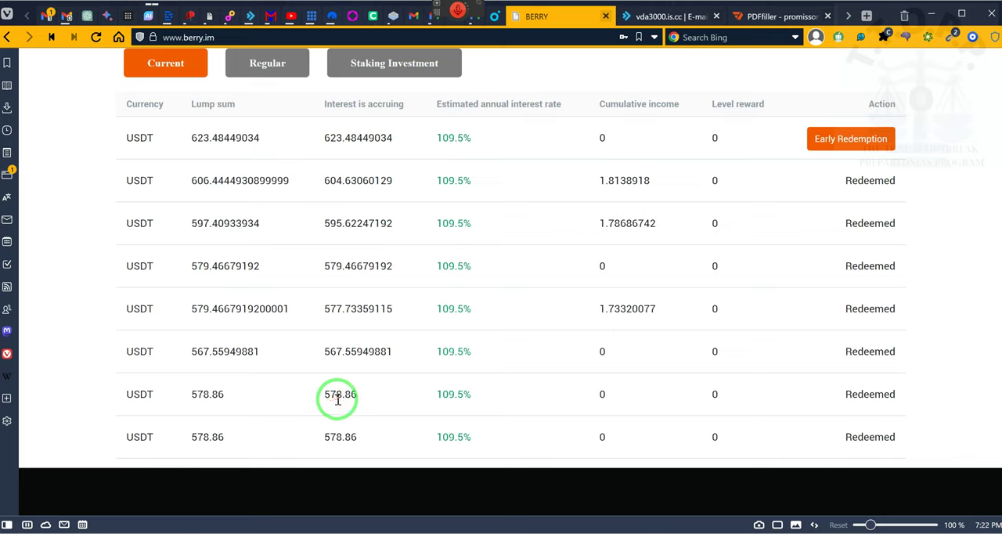
{"action": "left_click_drag", "start_coordinate": [337, 399], "coordinate": [331, 139]}
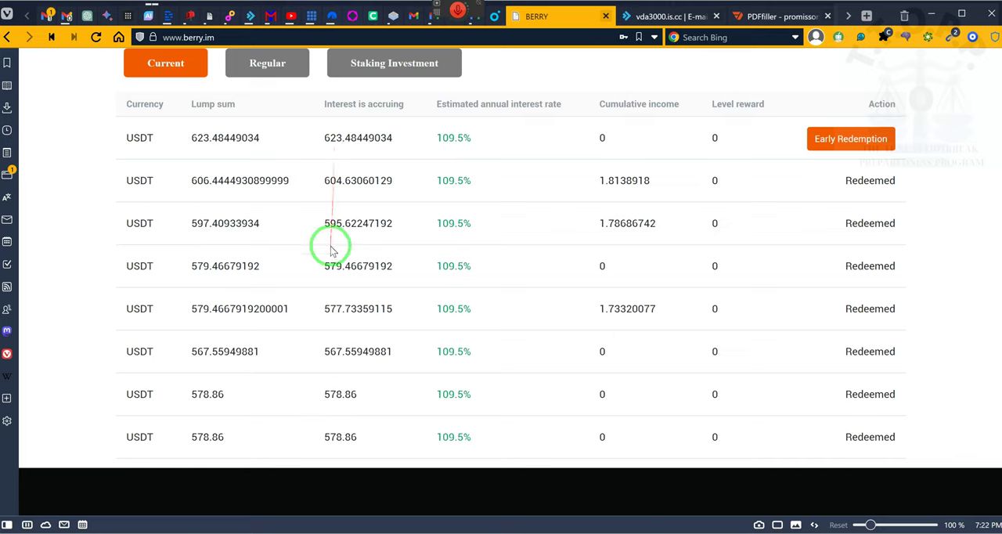
{"action": "left_click_drag", "start_coordinate": [330, 252], "coordinate": [334, 357]}
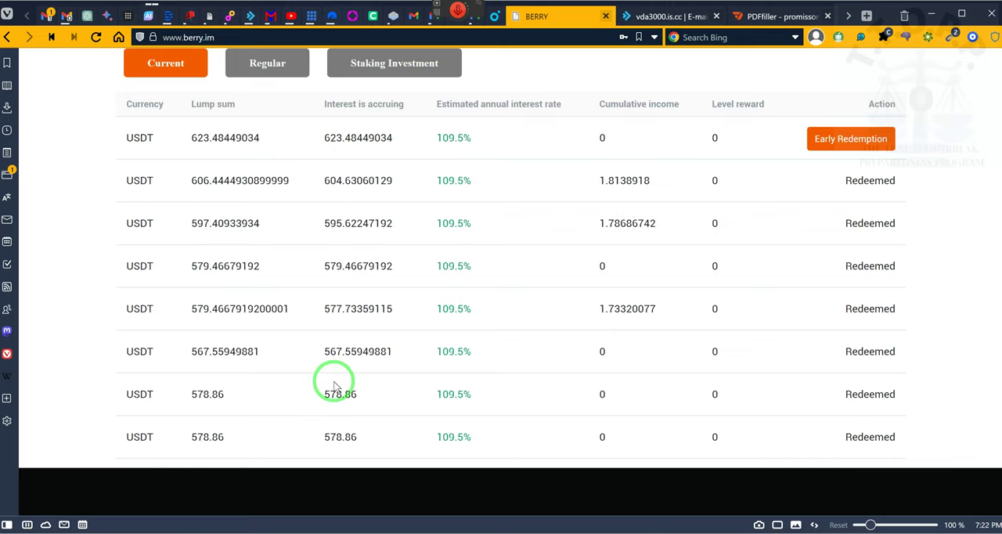
{"action": "mouse_move", "coordinate": [335, 395]}
{"action": "left_mouse_down"}
{"action": "mouse_move", "coordinate": [213, 373]}
{"action": "mouse_move", "coordinate": [337, 408]}
{"action": "mouse_move", "coordinate": [291, 369]}
{"action": "mouse_move", "coordinate": [335, 397]}
{"action": "left_mouse_up"}
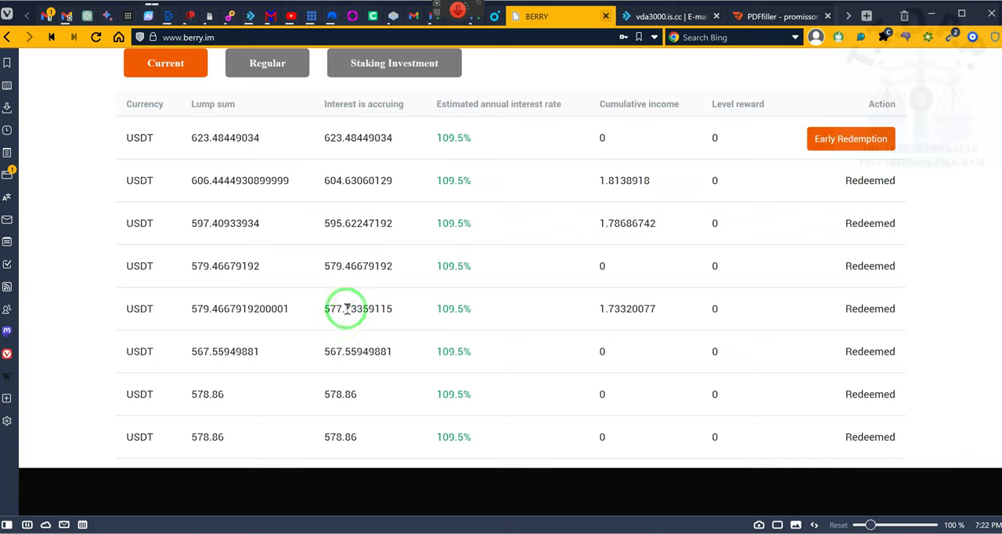
{"action": "left_click_drag", "start_coordinate": [346, 309], "coordinate": [331, 404]}
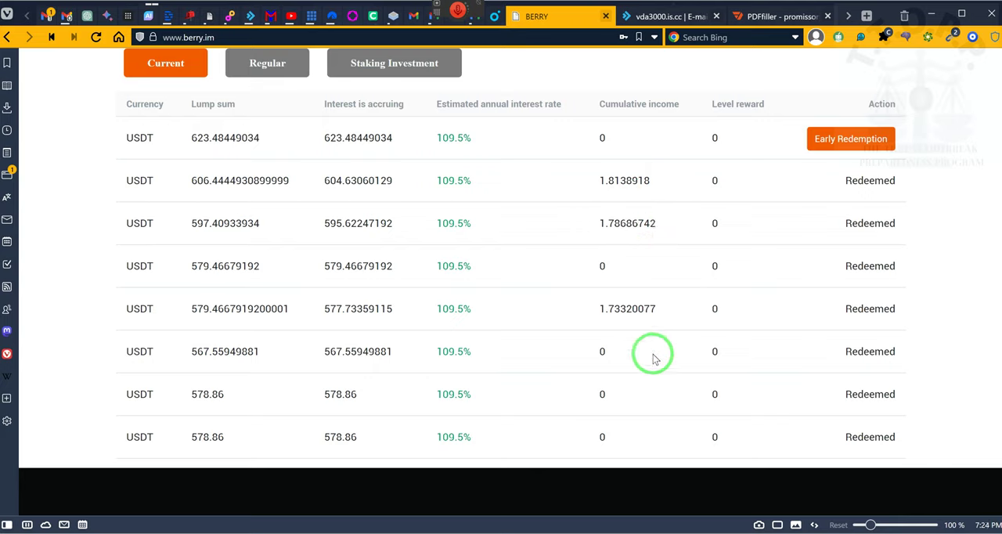
{"action": "left_click", "coordinate": [933, 14]}
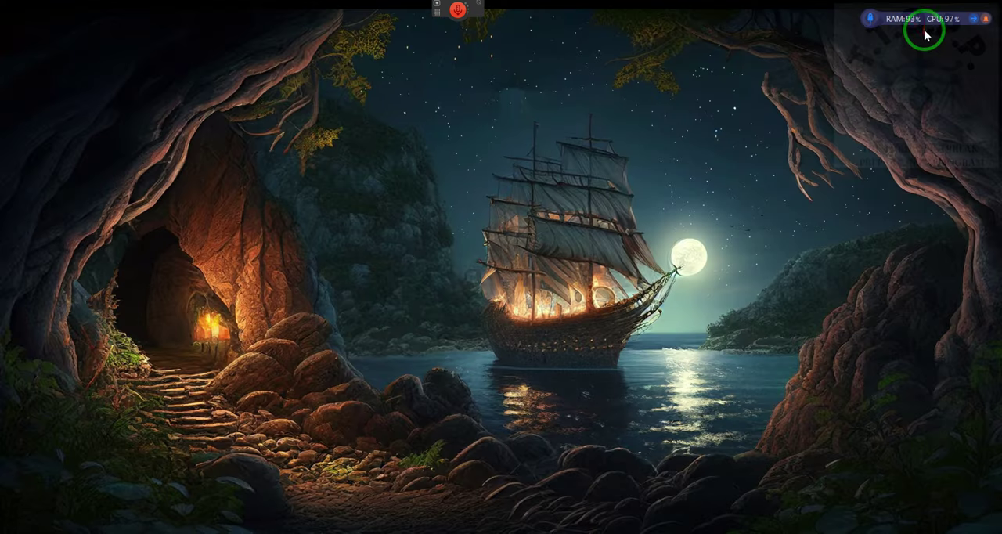